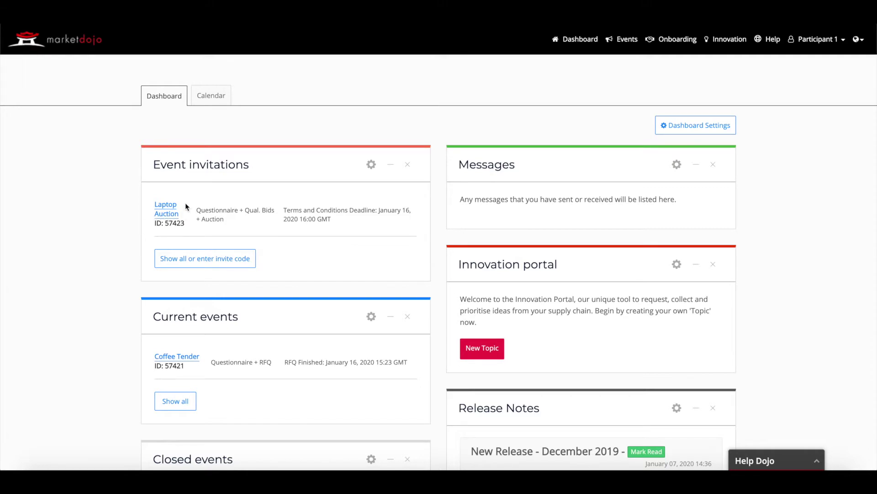
- Accept the Laptop Auction invitation from the Accept / Decline dropdown
{"action": "triple_click", "coordinate": [170, 214]}
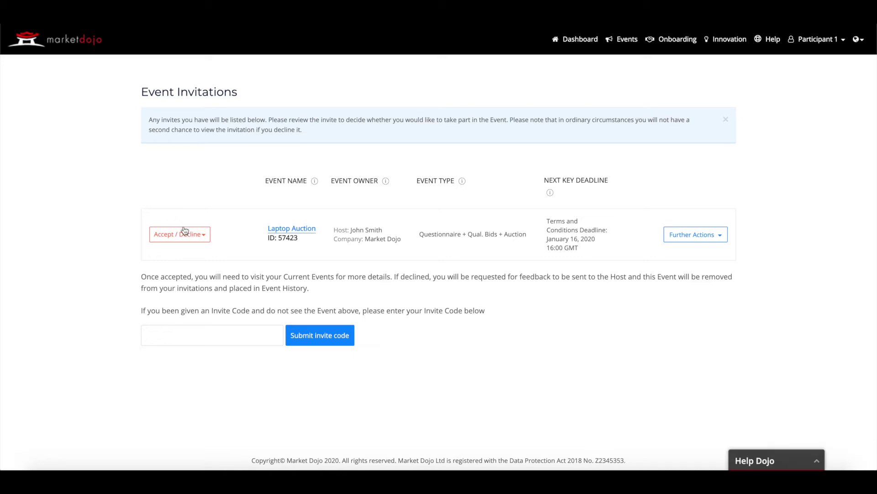
{"action": "left_click", "coordinate": [198, 236]}
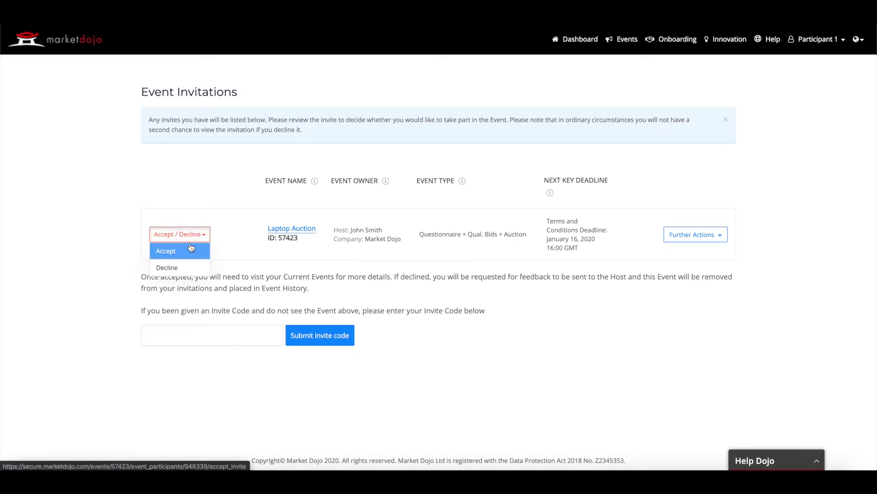
{"action": "left_click", "coordinate": [191, 250]}
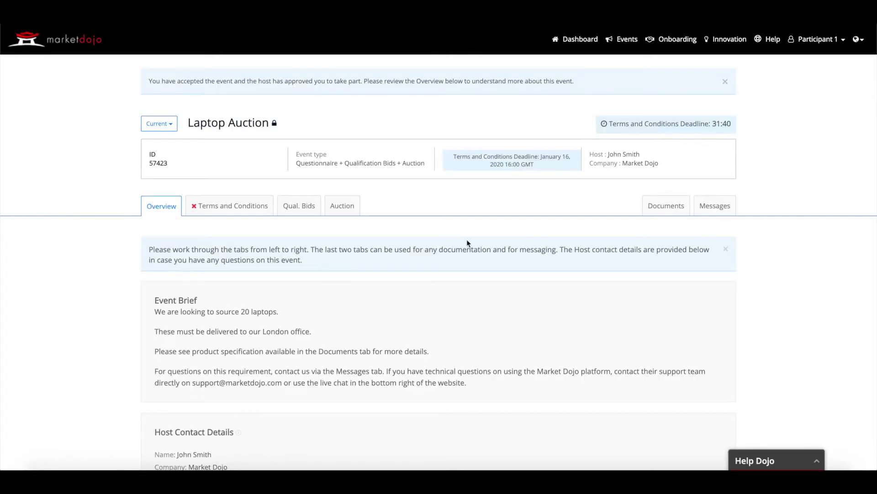
- Review the Laptop Auction overview's brief, event details and auction rules
{"action": "scroll", "coordinate": [467, 240], "scroll_direction": "down", "scroll_amount": 4}
{"action": "scroll", "coordinate": [467, 242], "scroll_direction": "down", "scroll_amount": 3}
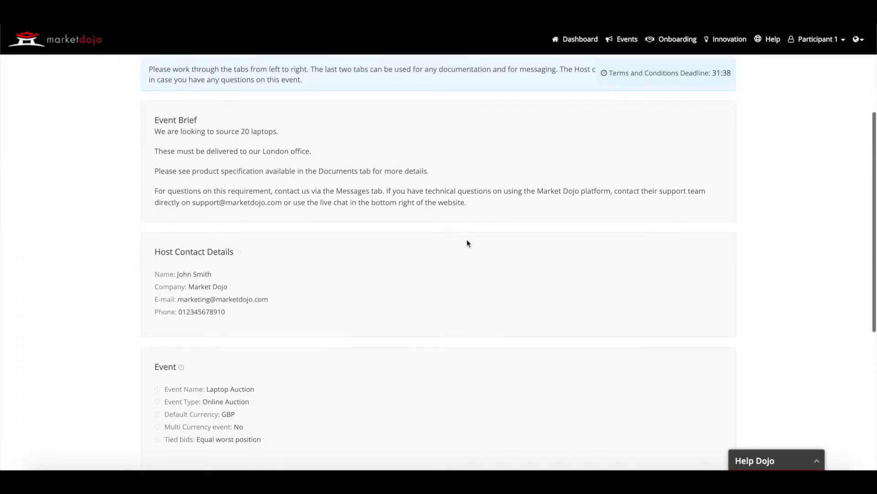
{"action": "scroll", "coordinate": [467, 241], "scroll_direction": "down", "scroll_amount": 3}
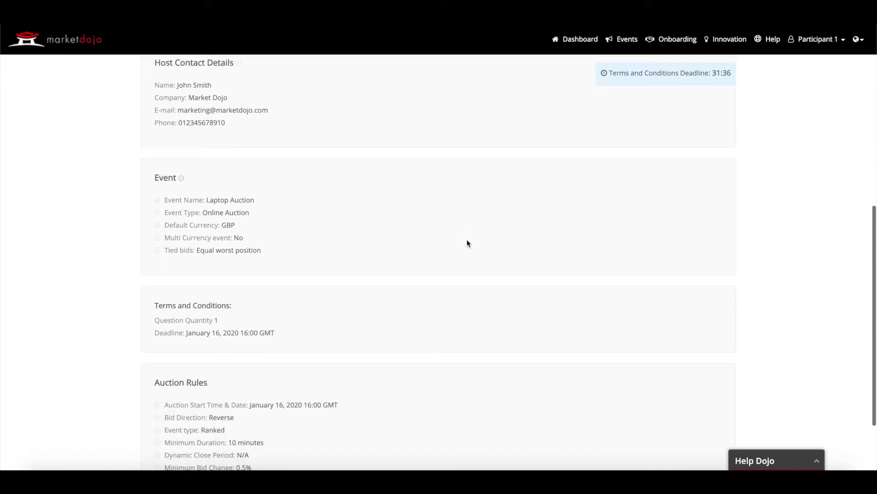
{"action": "scroll", "coordinate": [467, 239], "scroll_direction": "up", "scroll_amount": 5}
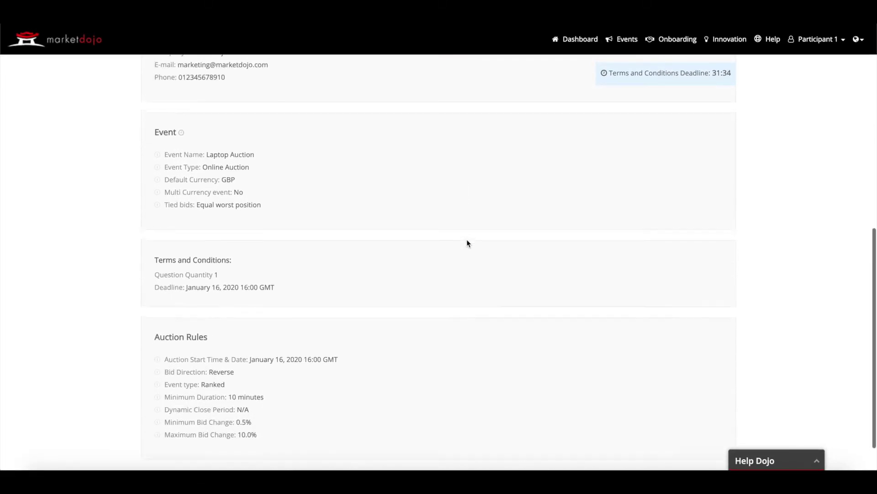
{"action": "scroll", "coordinate": [467, 240], "scroll_direction": "up", "scroll_amount": 4}
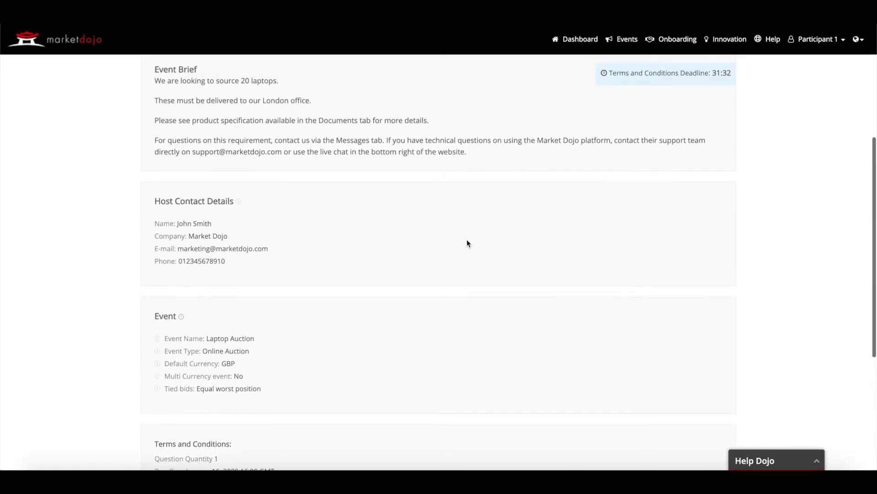
{"action": "scroll", "coordinate": [467, 240], "scroll_direction": "up", "scroll_amount": 1}
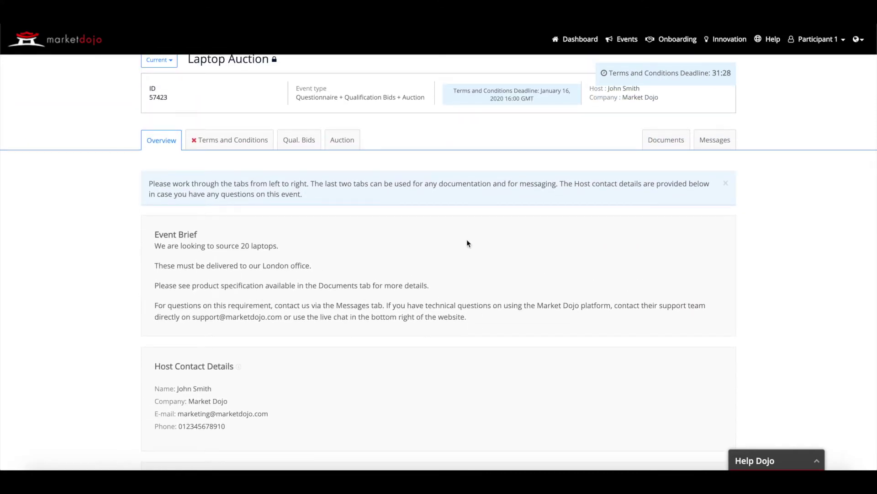
{"action": "scroll", "coordinate": [467, 239], "scroll_direction": "up", "scroll_amount": 1}
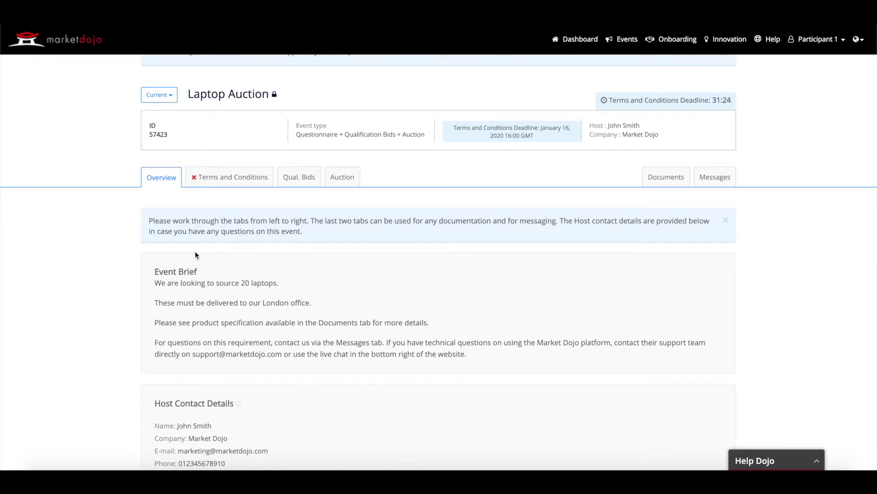
- Answer Yes to the Laptop Auction terms and conditions and submit the answers
{"action": "left_click", "coordinate": [205, 184]}
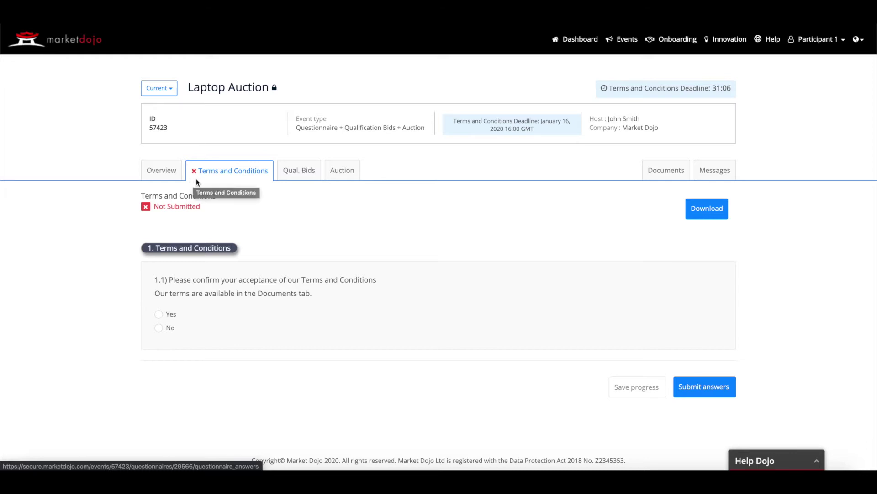
{"action": "left_click", "coordinate": [159, 314]}
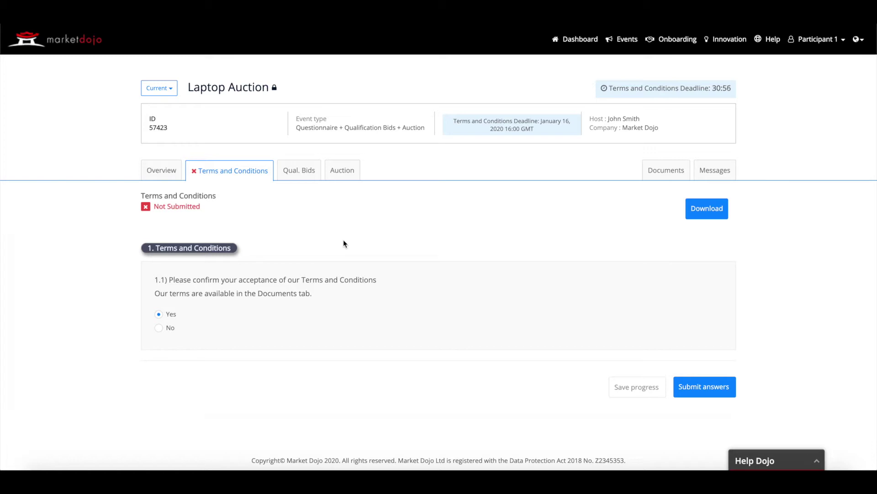
{"action": "left_click", "coordinate": [709, 394]}
{"action": "left_click", "coordinate": [595, 186]}
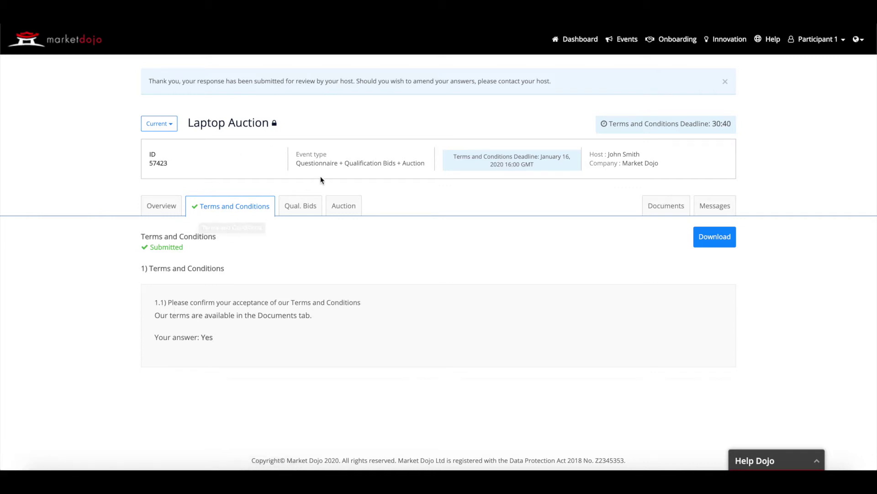
- Bid £250 per unit on the Laptops lot after the £400 qualification bid fails
{"action": "left_click", "coordinate": [303, 212]}
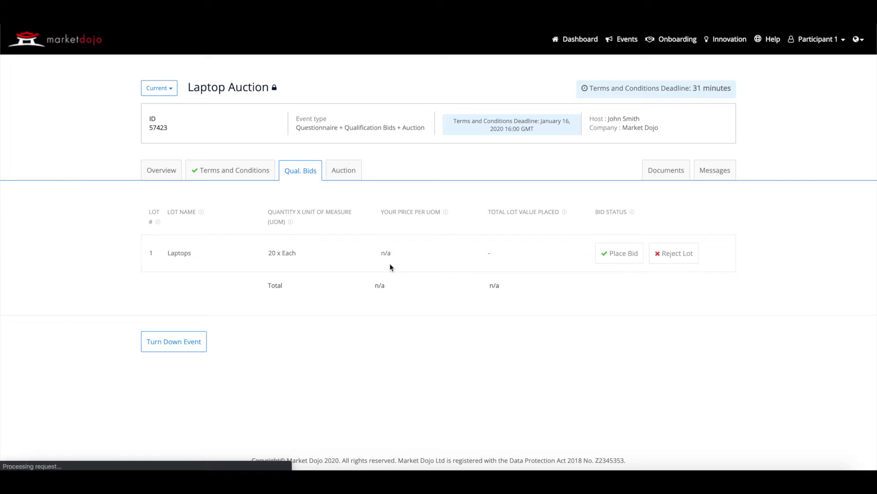
{"action": "left_click", "coordinate": [616, 258]}
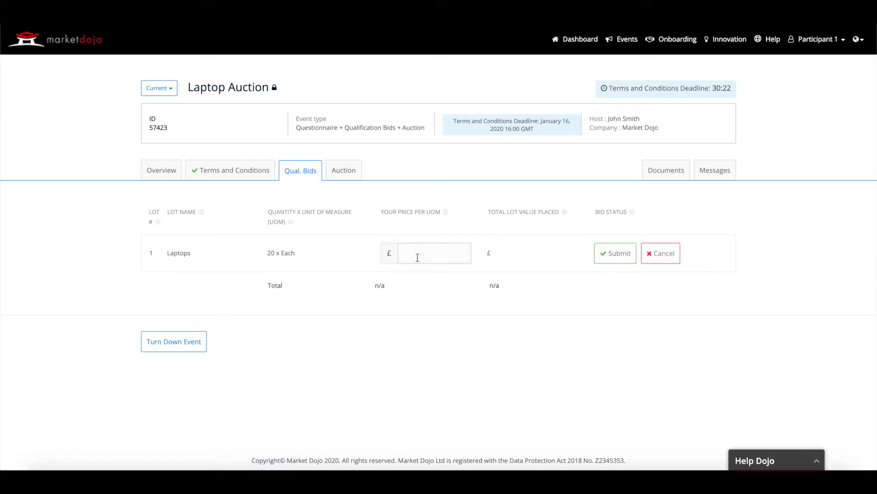
{"action": "type", "text": "400"}
{"action": "left_click", "coordinate": [610, 255]}
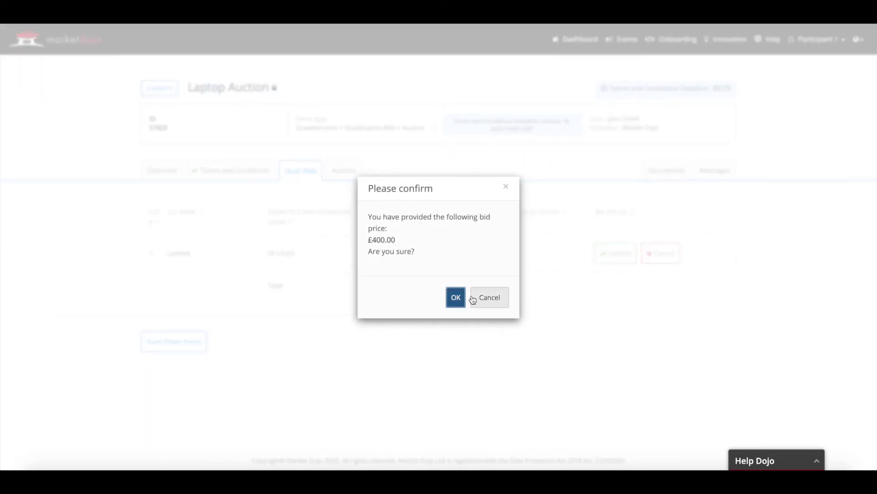
{"action": "left_click", "coordinate": [457, 300]}
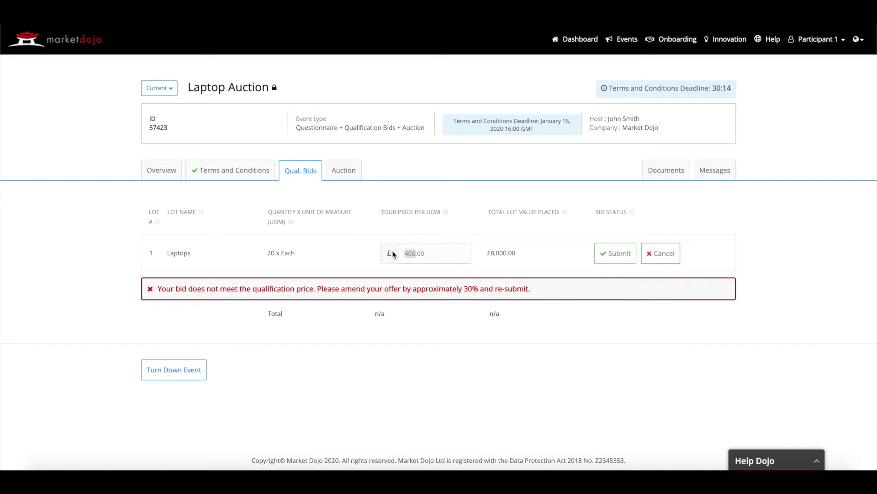
{"action": "type", "text": "250"}
{"action": "left_click", "coordinate": [612, 257]}
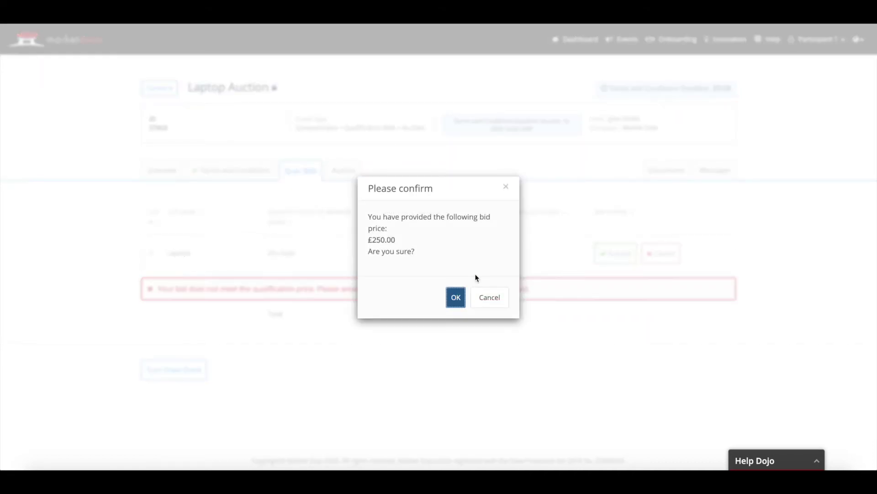
{"action": "left_click", "coordinate": [460, 295]}
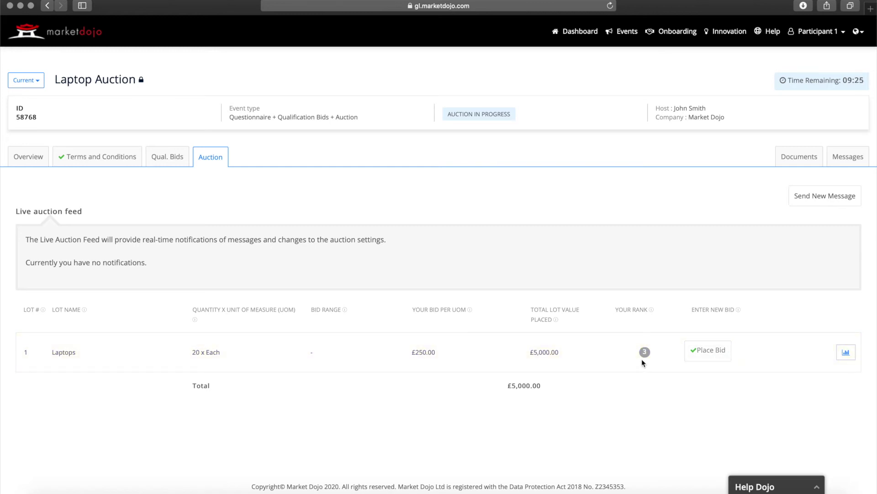
- Bid £221 per unit on Laptops after the £249 bid is rejected as out of range
{"action": "left_click", "coordinate": [716, 354]}
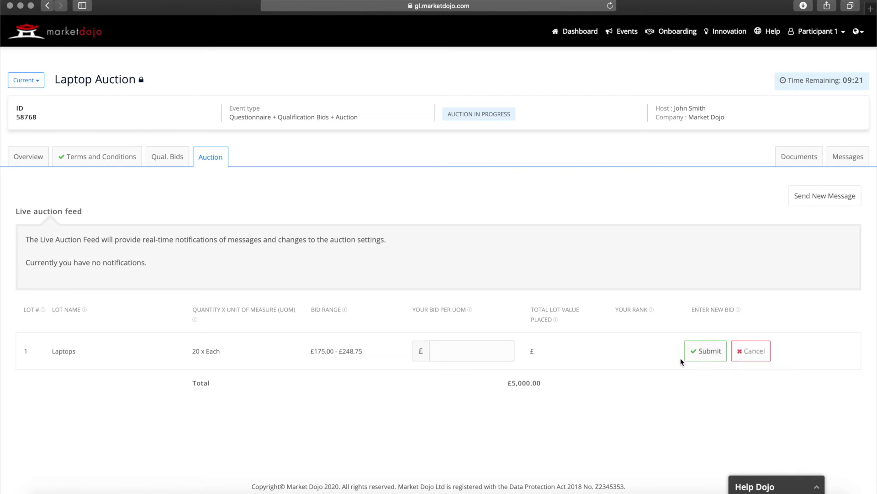
{"action": "left_click", "coordinate": [514, 343]}
{"action": "type", "text": "249"}
{"action": "left_click", "coordinate": [707, 357]}
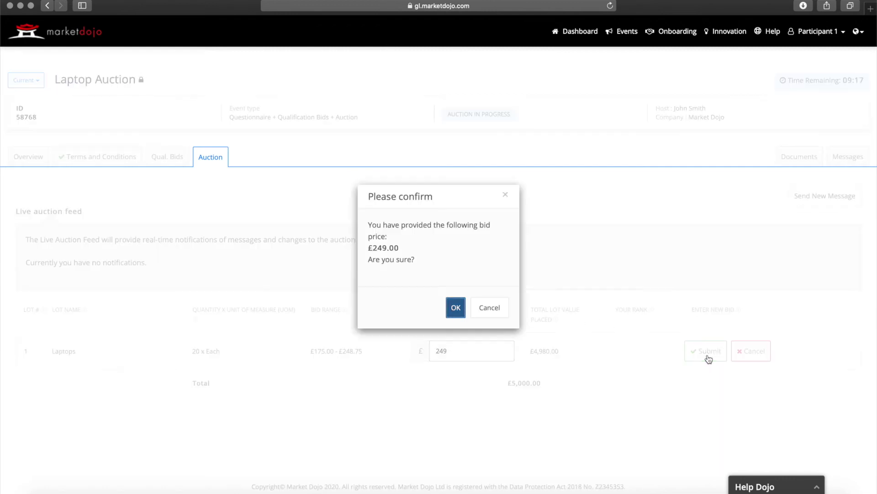
{"action": "left_click", "coordinate": [455, 307]}
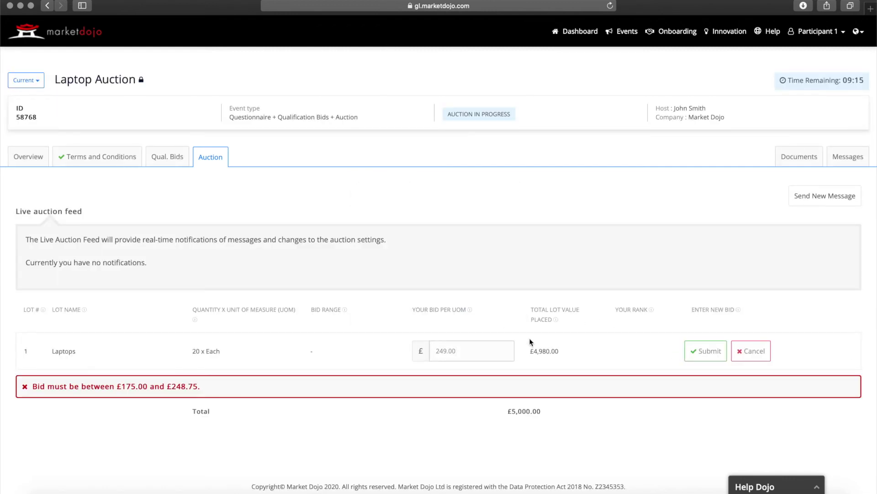
{"action": "left_click_drag", "start_coordinate": [463, 350], "coordinate": [363, 346]}
{"action": "type", "text": "221"}
{"action": "left_click", "coordinate": [698, 356]}
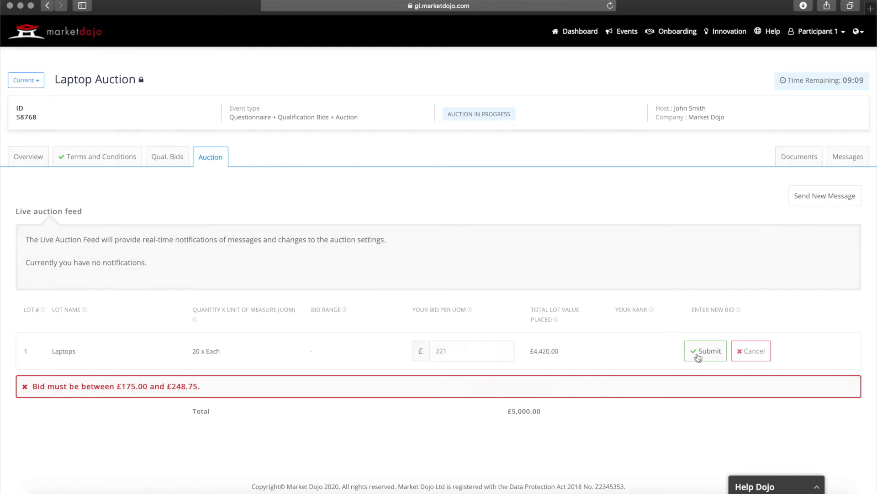
{"action": "left_click", "coordinate": [456, 309]}
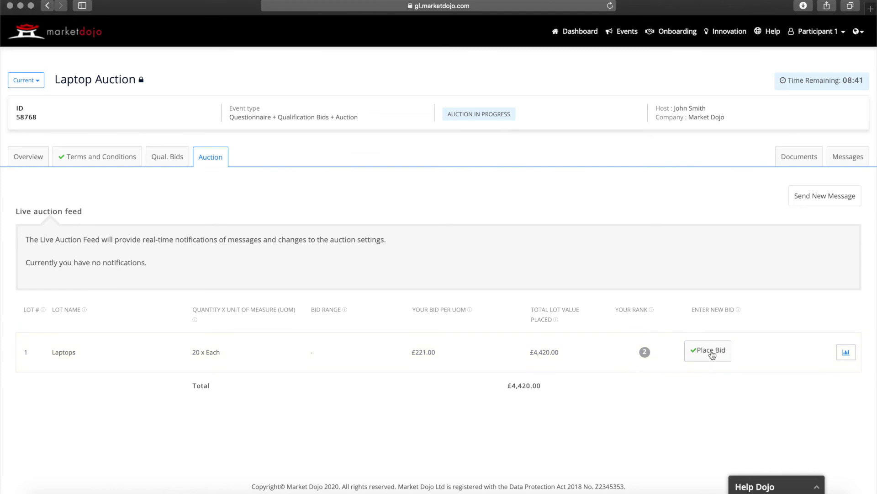
- Submit a £217.00-per-unit Laptops bid, totalling £4,340.00
{"action": "left_click", "coordinate": [709, 351]}
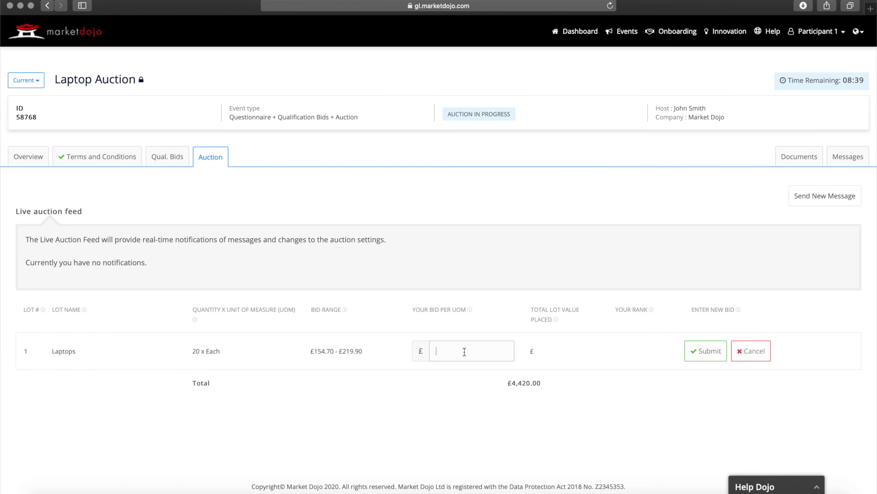
{"action": "type", "text": "217"}
{"action": "left_click", "coordinate": [708, 352]}
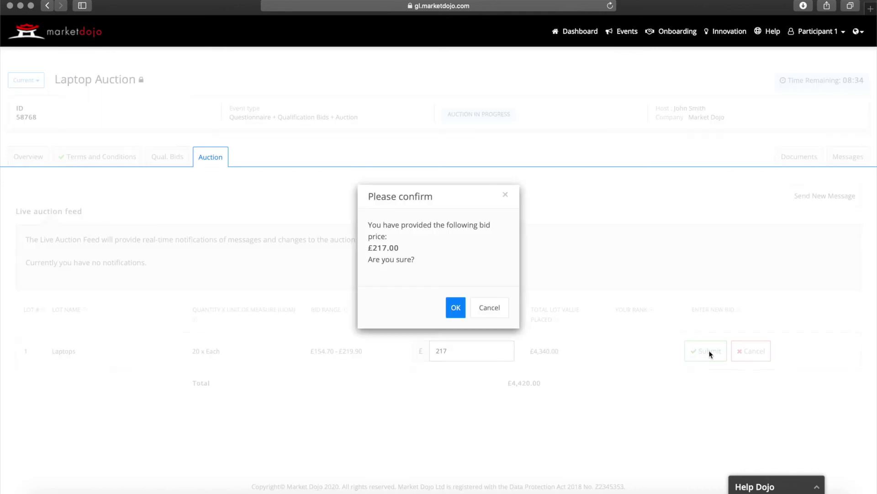
{"action": "left_click", "coordinate": [455, 309]}
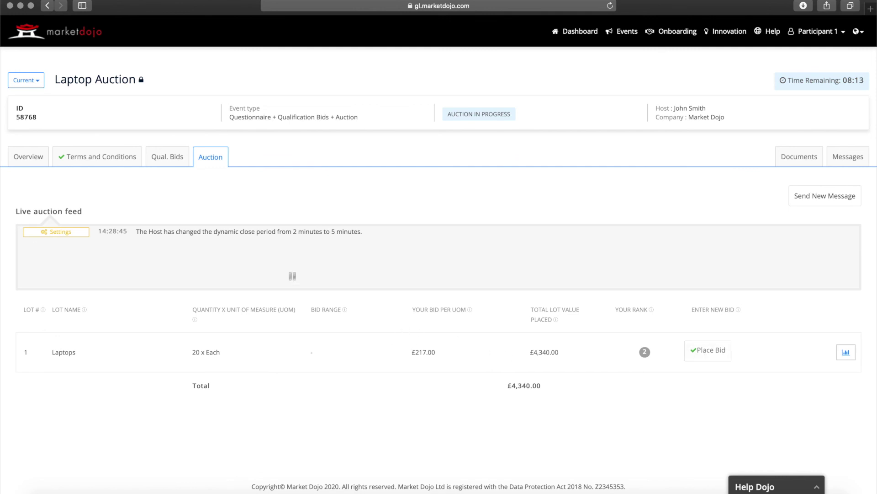
- Submit a £215.00 Laptops bid to take rank 1, then read the host's messages
{"action": "left_click", "coordinate": [714, 353]}
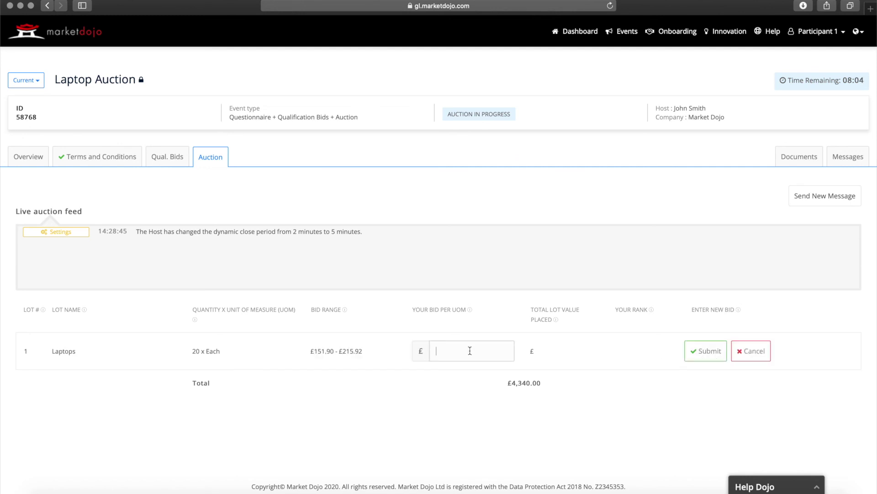
{"action": "type", "text": "215"}
{"action": "key", "text": "Return"}
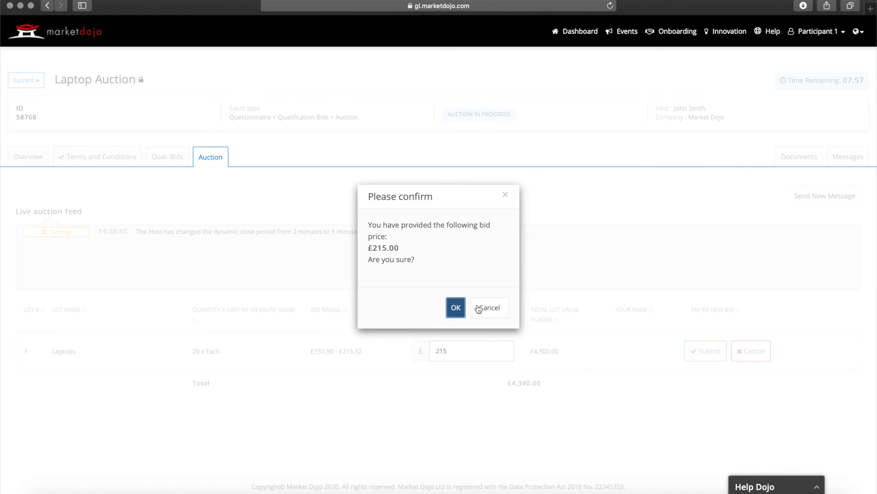
{"action": "key", "text": "Return"}
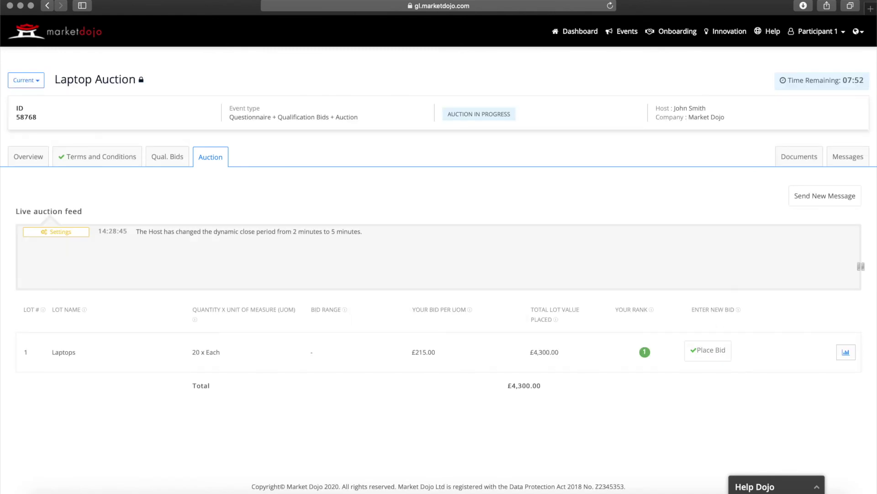
{"action": "left_click", "coordinate": [849, 164]}
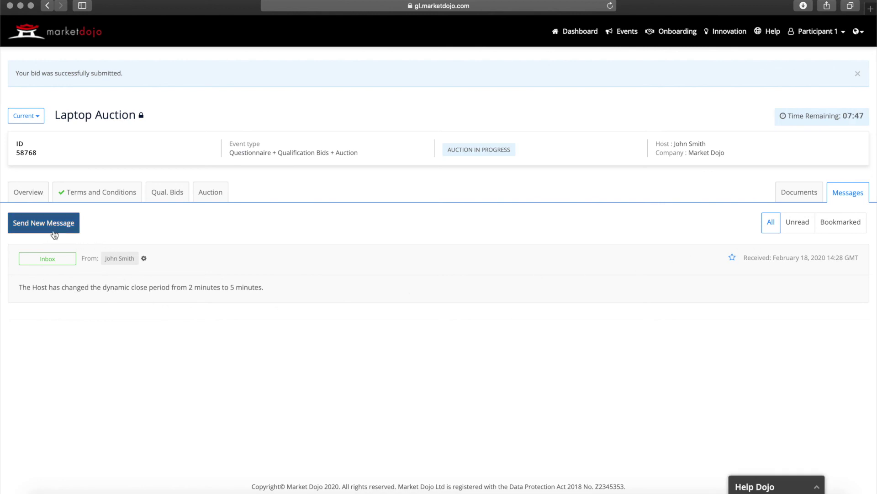
- View the host's Terms_and_Conditions.docx document, then show the Help Dojo Contact Us options
{"action": "left_click", "coordinate": [808, 194]}
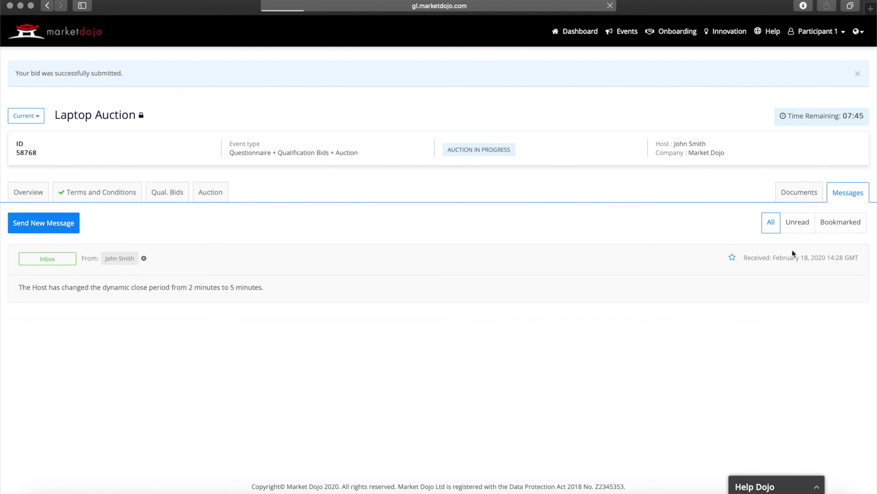
{"action": "double_click", "coordinate": [207, 232]}
{"action": "left_click", "coordinate": [209, 238]}
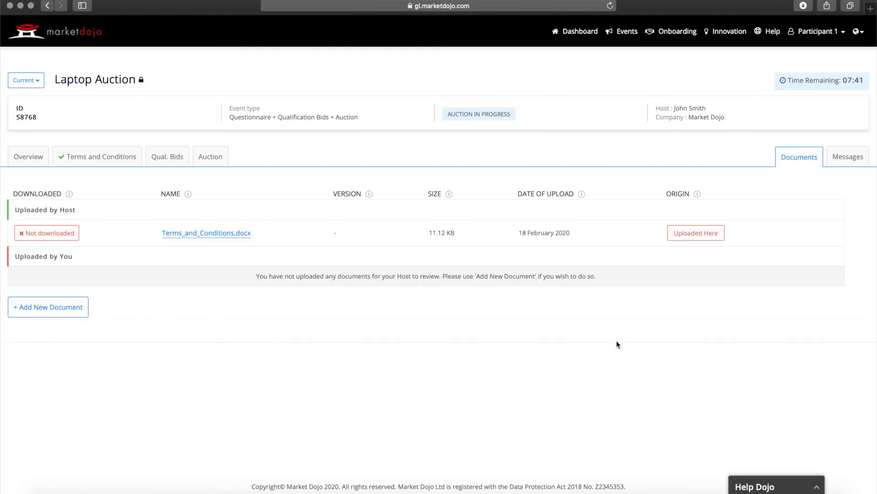
{"action": "left_click", "coordinate": [800, 488]}
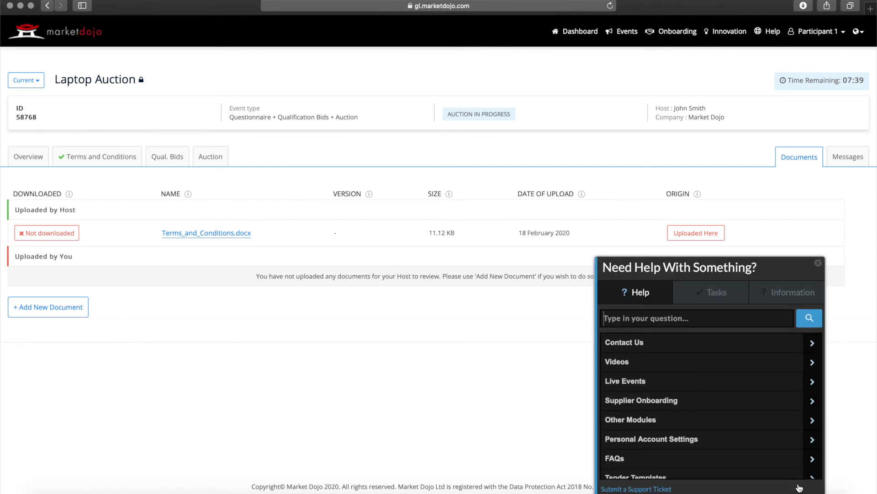
{"action": "left_click", "coordinate": [727, 347]}
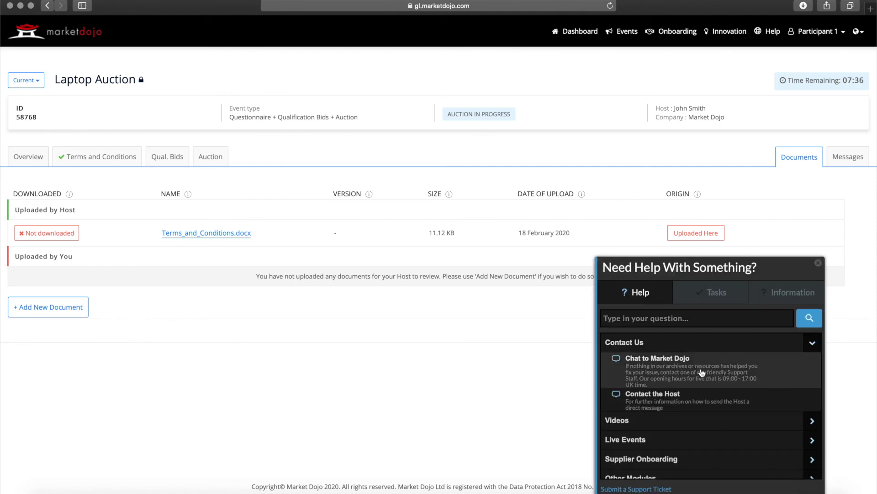